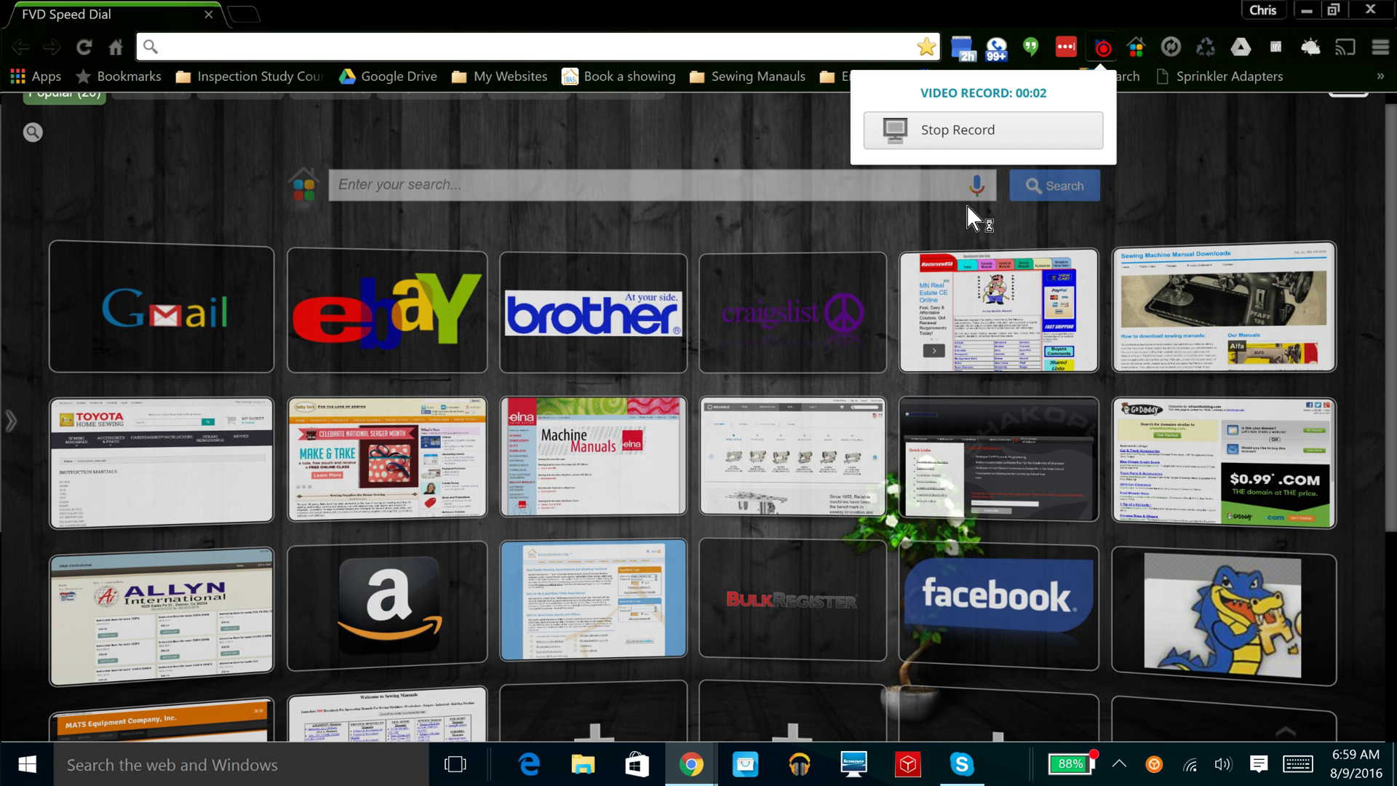
Open Chrome's main menu from the speed dial new tab page with Alt+F.
{"action": "left_click", "coordinate": [954, 205]}
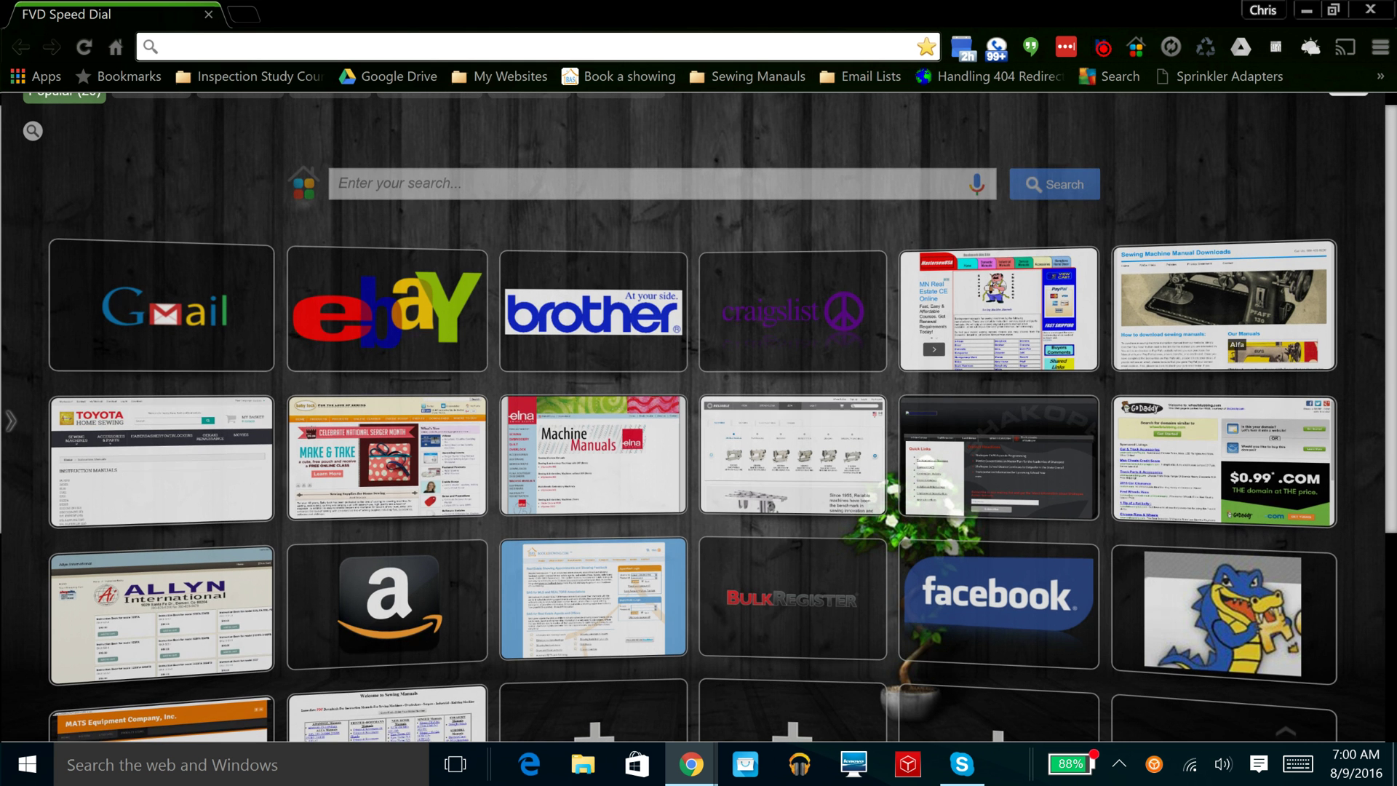
{"action": "scroll", "coordinate": [699, 415], "scroll_direction": "down", "scroll_amount": 2}
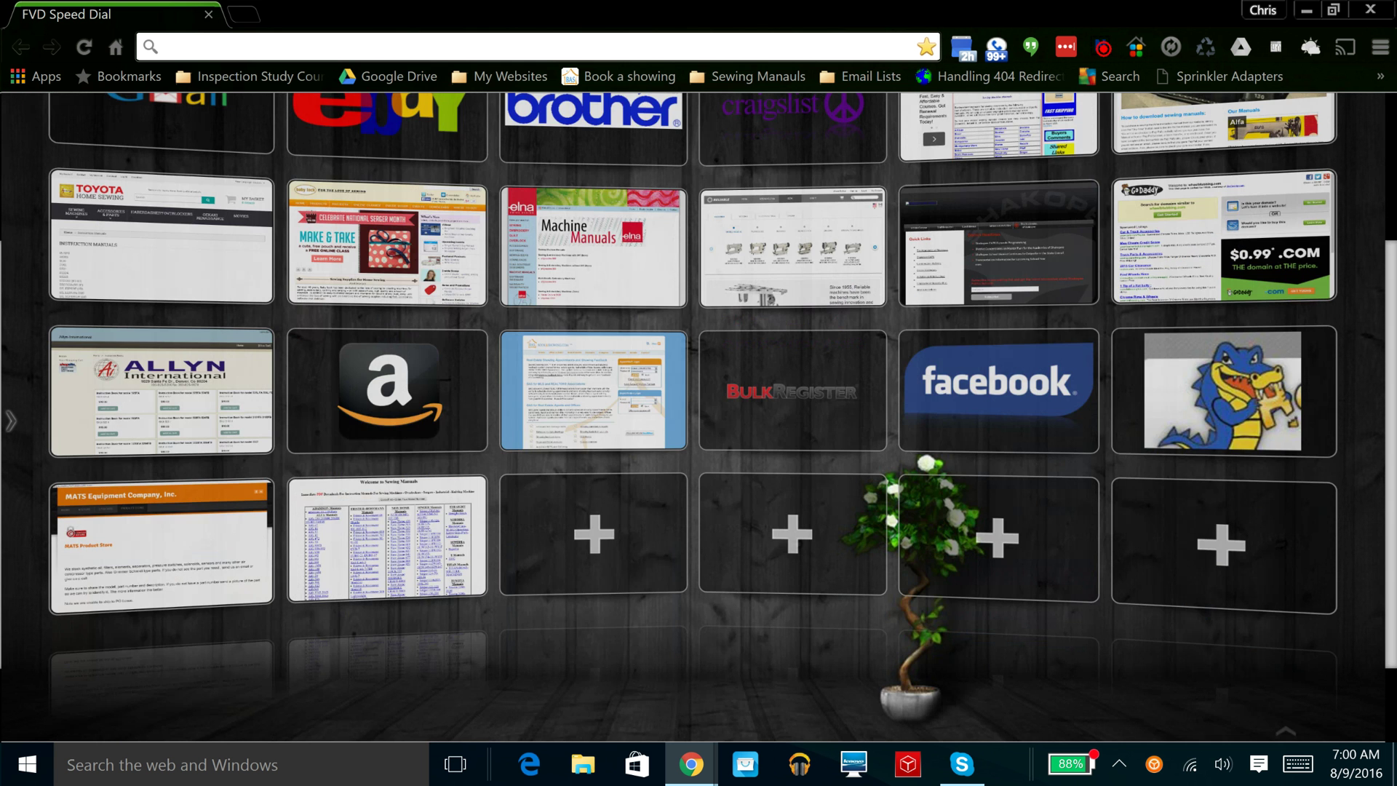
{"action": "scroll", "coordinate": [699, 416], "scroll_direction": "up", "scroll_amount": 2}
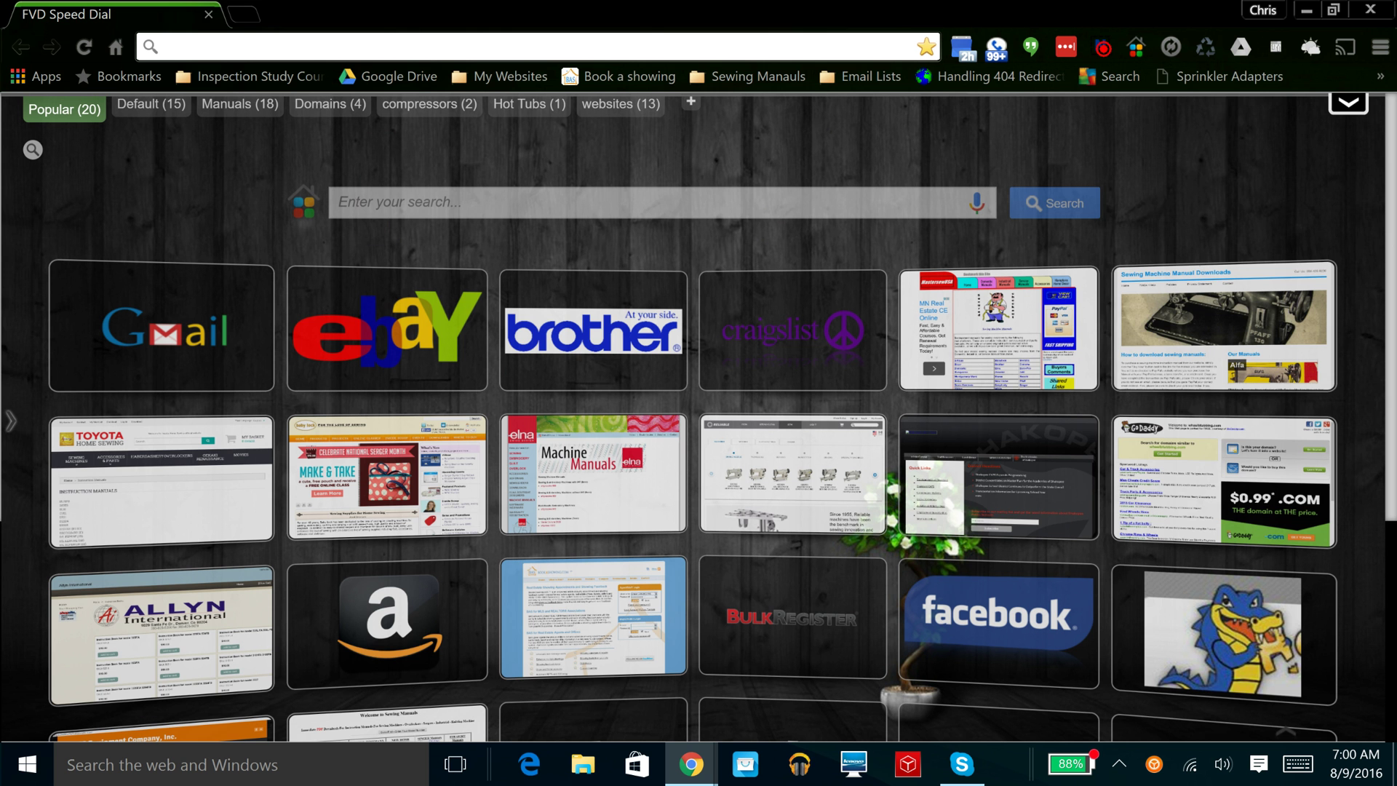
{"action": "key", "text": "alt+f"}
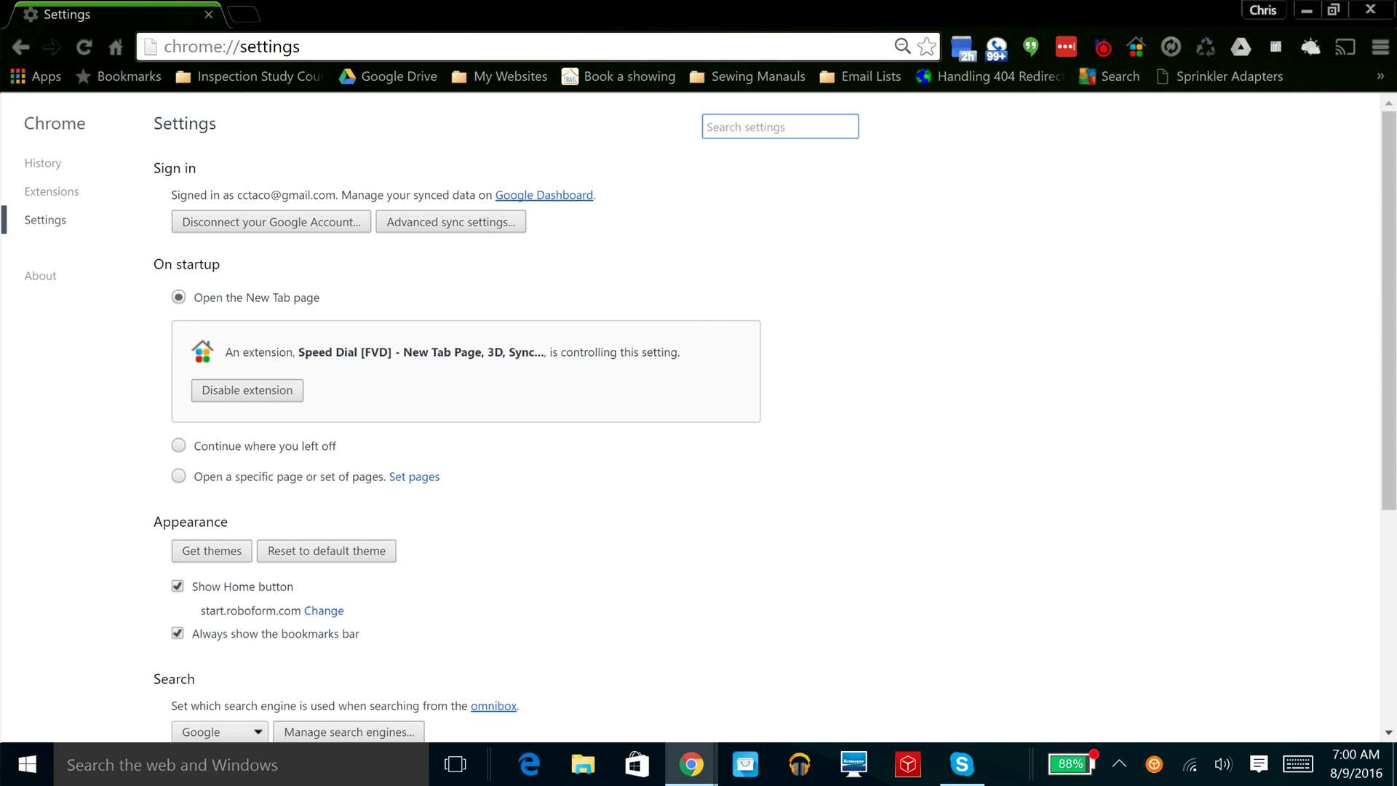
{"action": "scroll", "coordinate": [698, 438], "scroll_direction": "down", "scroll_amount": 4}
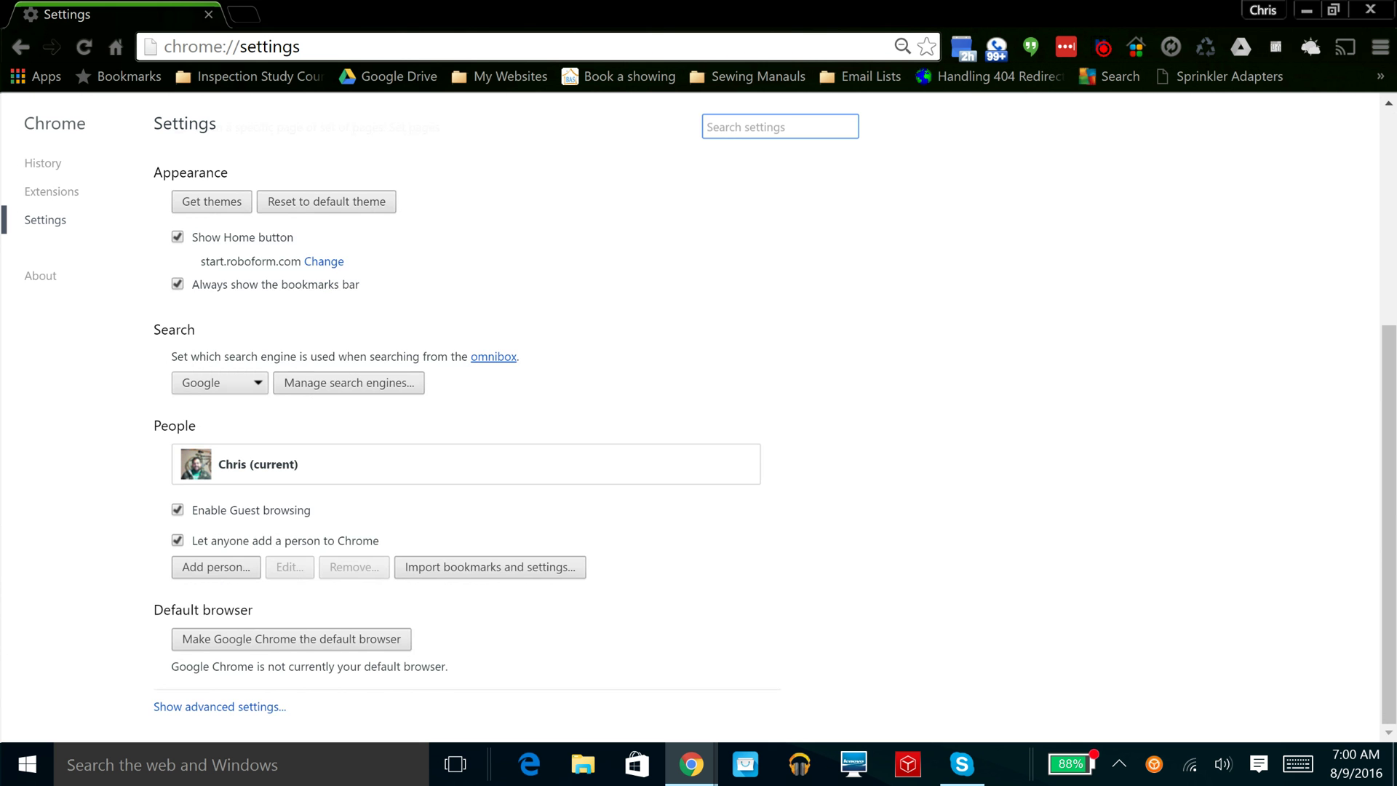
Expand the advanced settings and scroll to the System section with hardware acceleration unchecked.
{"action": "left_click", "coordinate": [219, 706]}
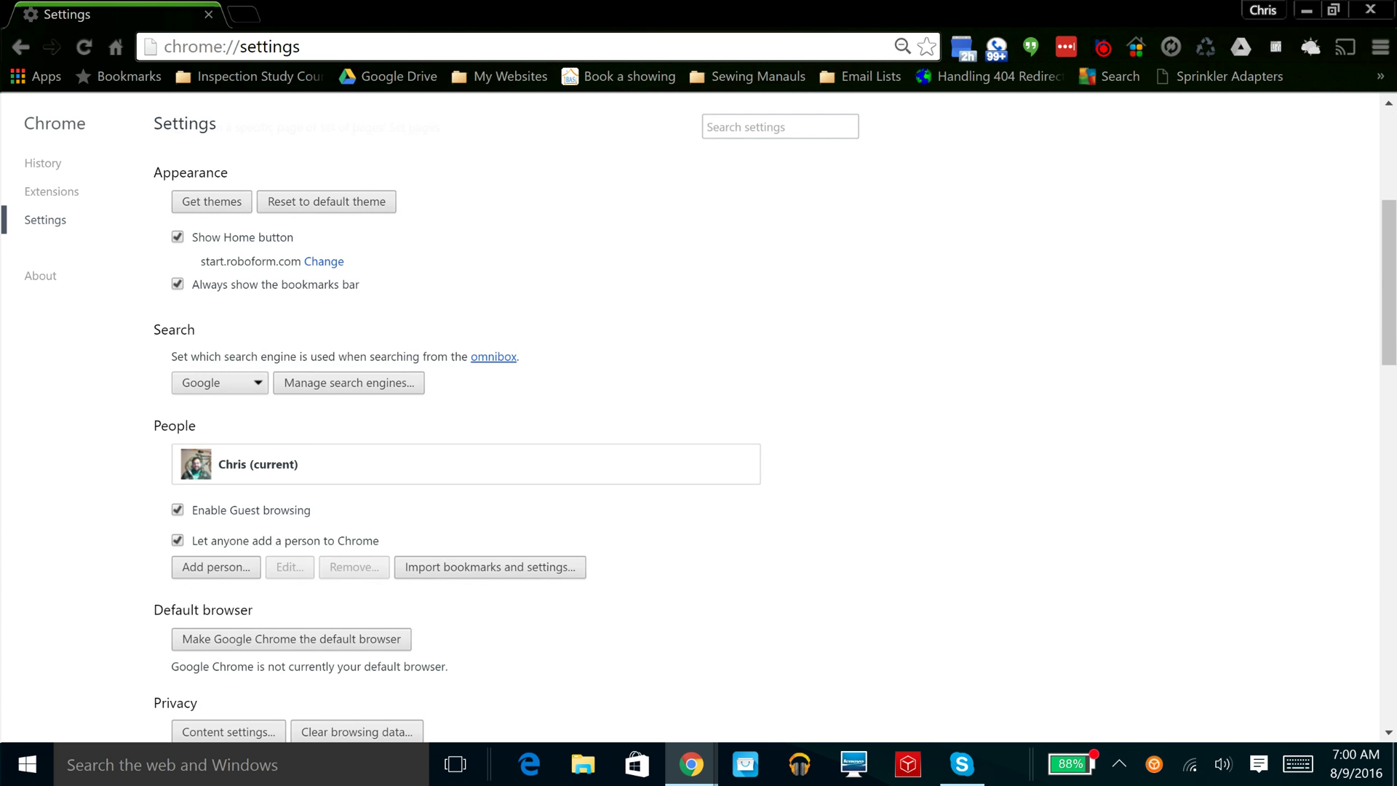
{"action": "scroll", "coordinate": [699, 437], "scroll_direction": "down", "scroll_amount": 8}
{"action": "scroll", "coordinate": [699, 437], "scroll_direction": "down", "scroll_amount": 5}
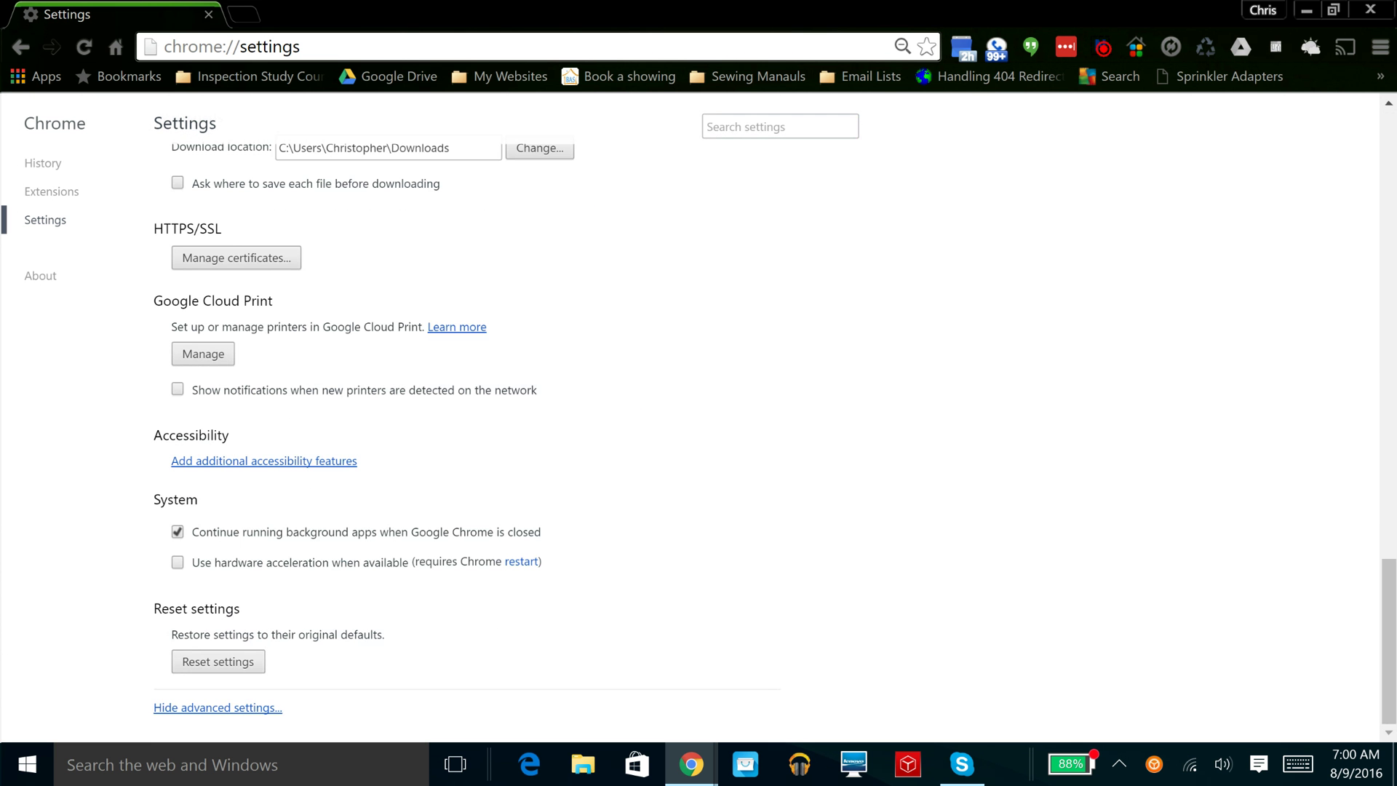